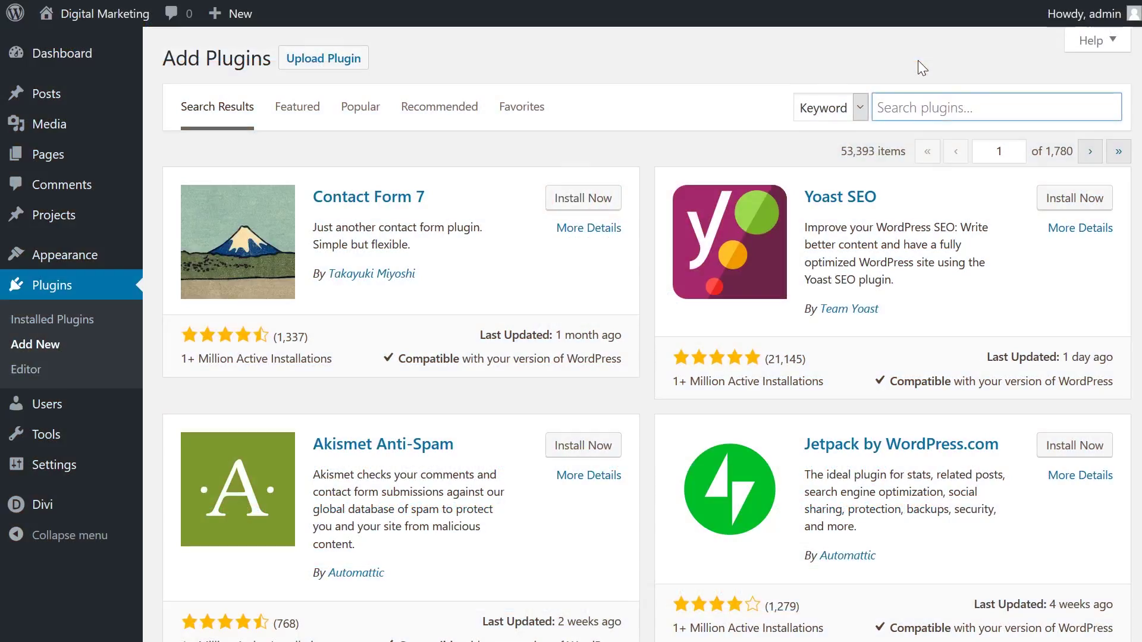
Search the WordPress plugin directory for 'updraftplus'.
type("updraftplus")
Install and activate the UpdraftPlus WordPress Backup Plugin, version 1.14.11.
left_click(587, 201)
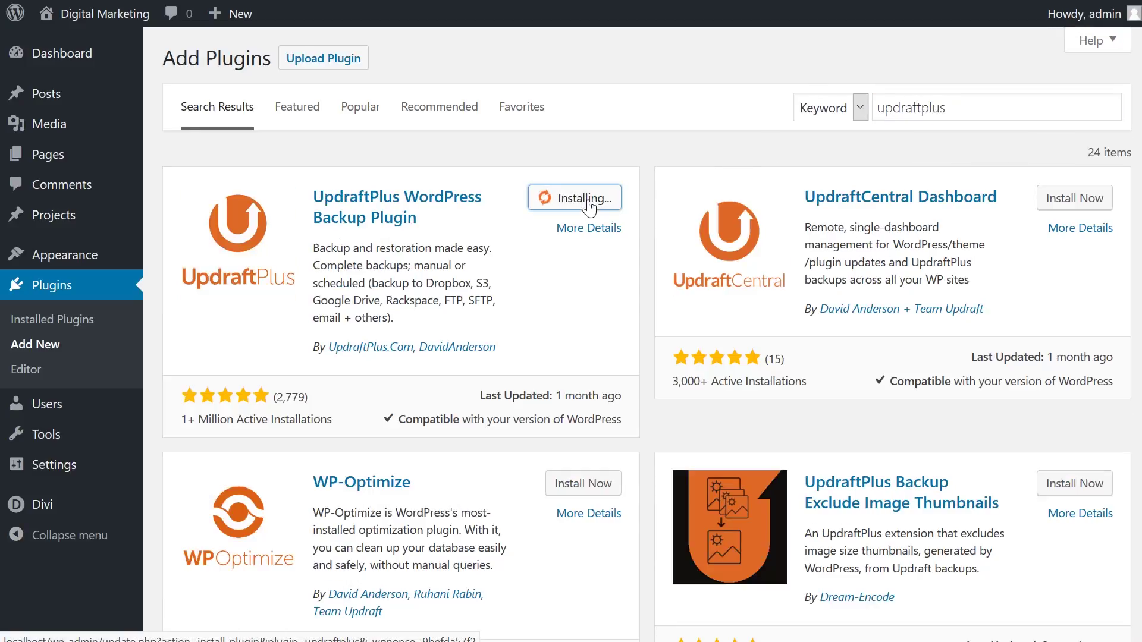
left_click(616, 204)
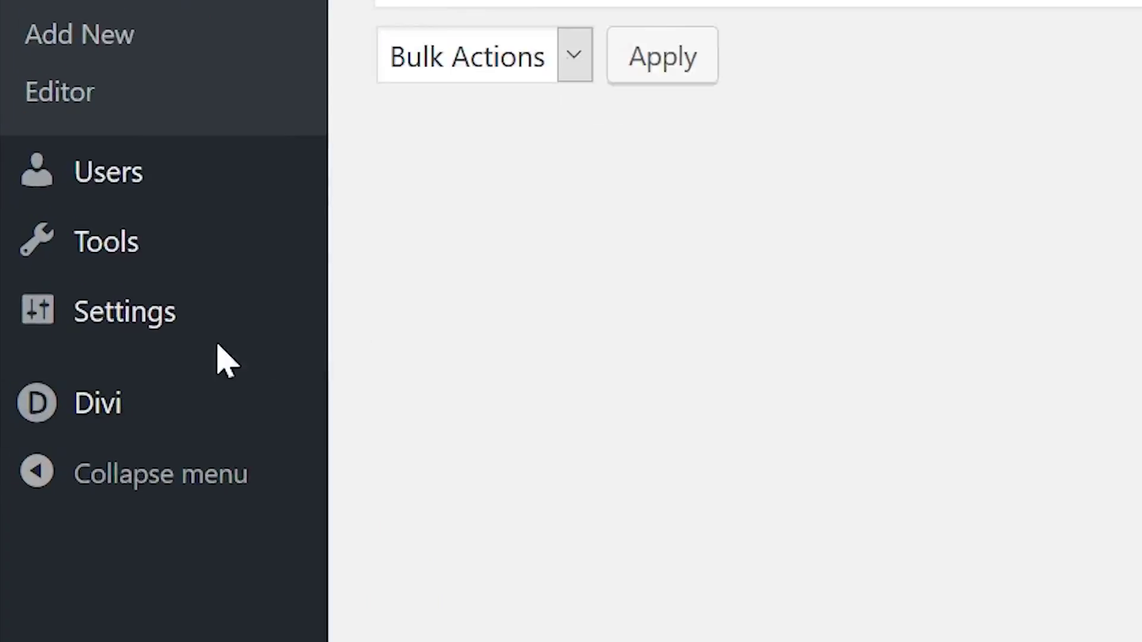
mouse_move(88, 479)
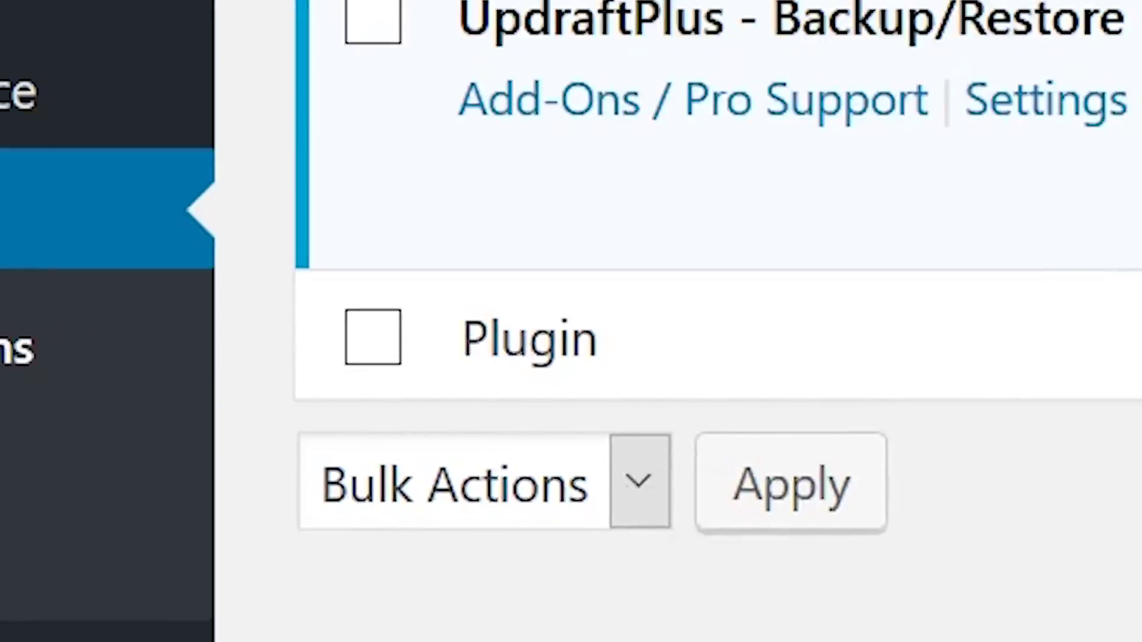
mouse_move(467, 56)
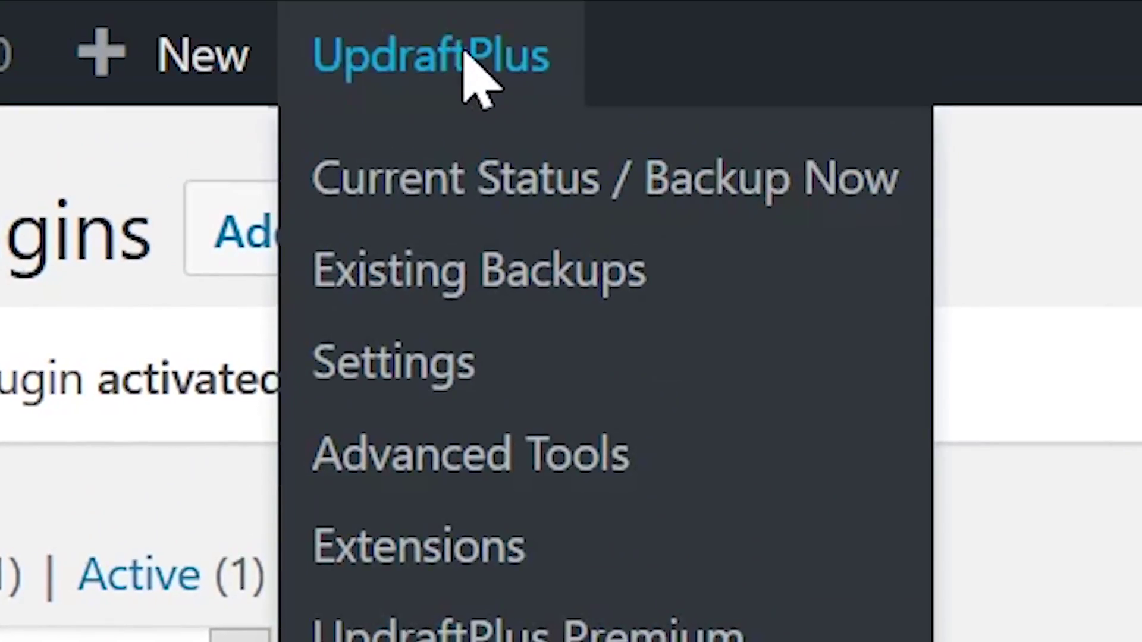
Open UpdraftPlus Current Status from the admin bar and switch to its Settings tab.
left_click(552, 39)
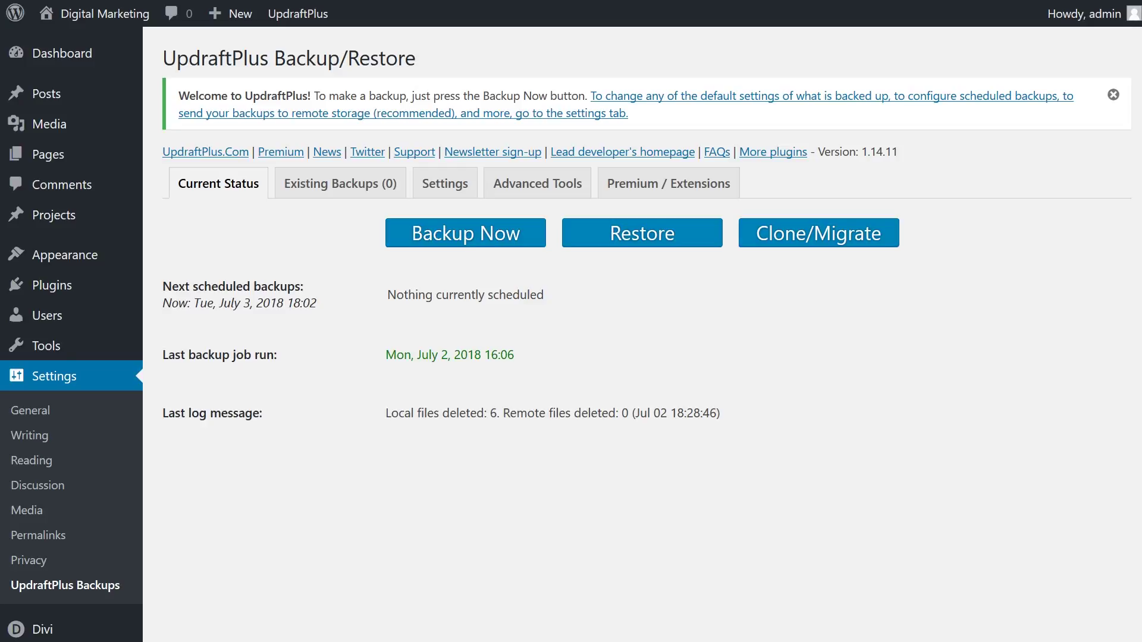
left_click(430, 196)
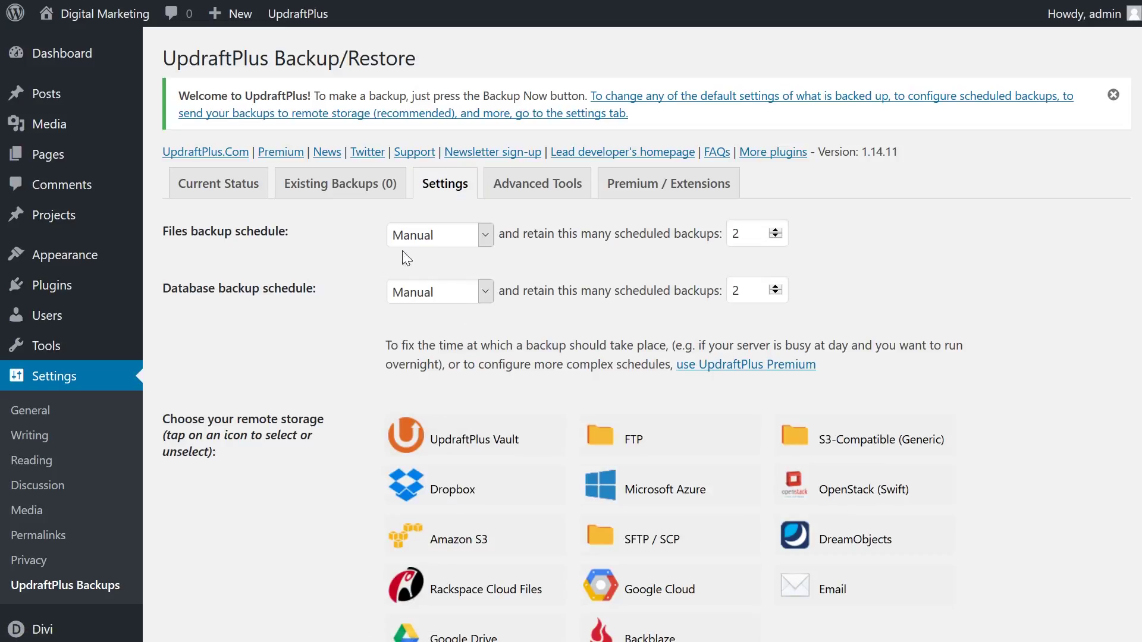
left_click(429, 238)
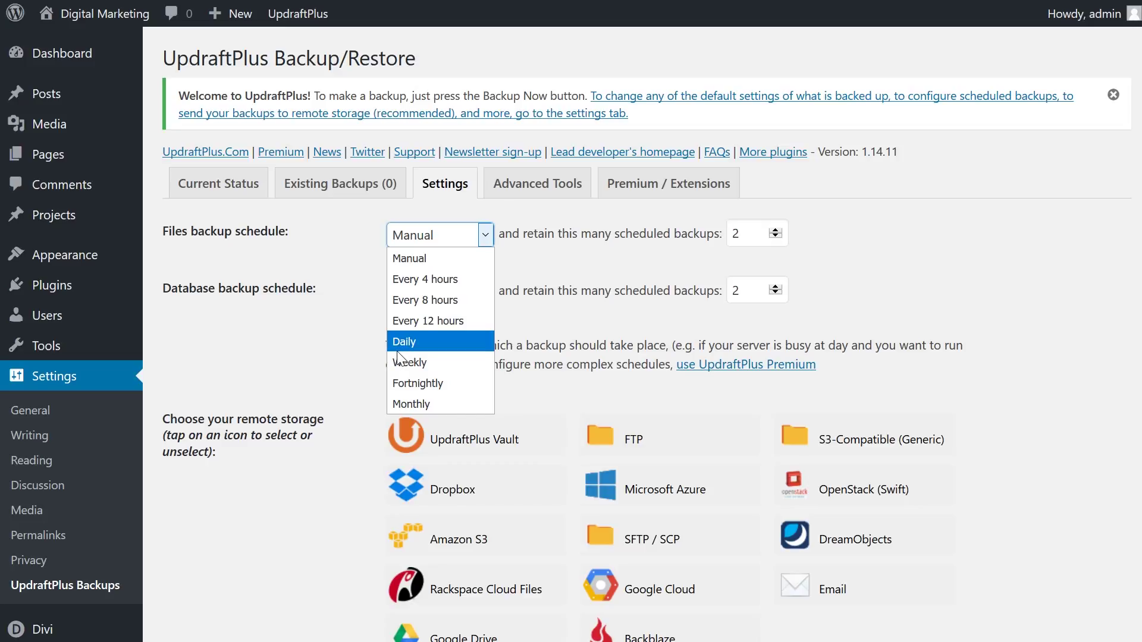
key("Escape")
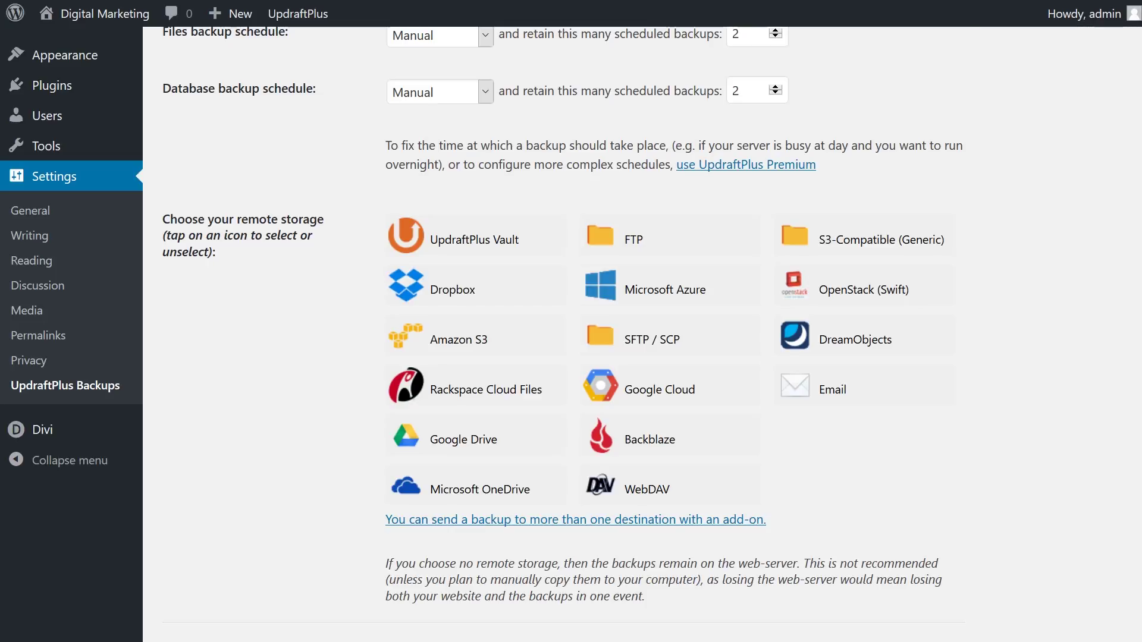
Expand the manual database decryption panel in the UpdraftPlus Settings tab.
scroll(241, 427, "down", 5)
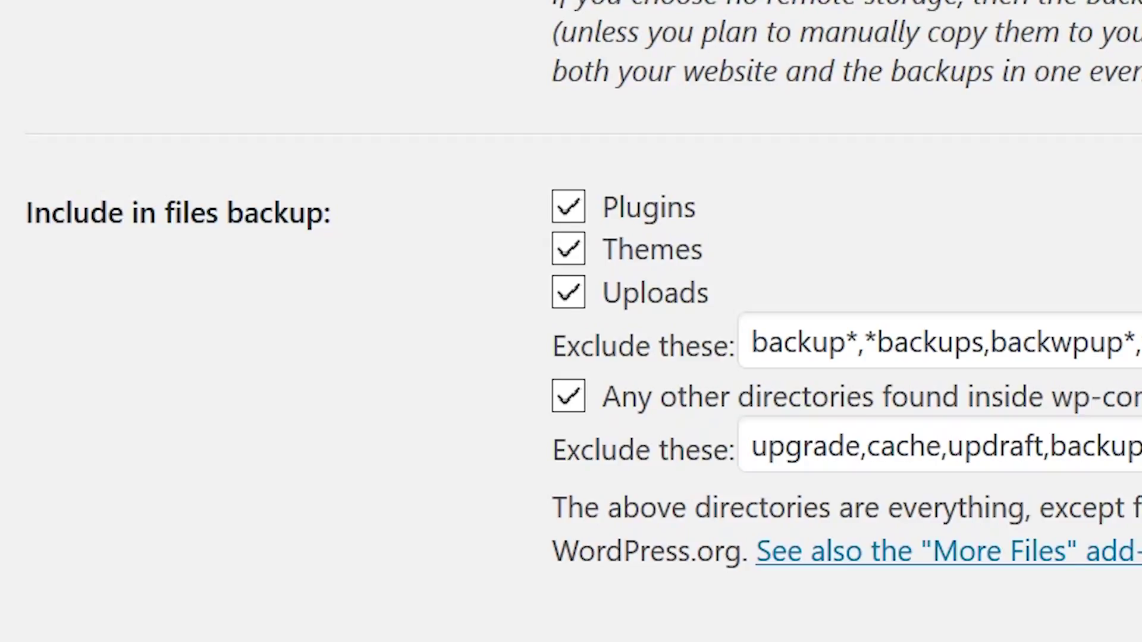
scroll(295, 487, "down", 5)
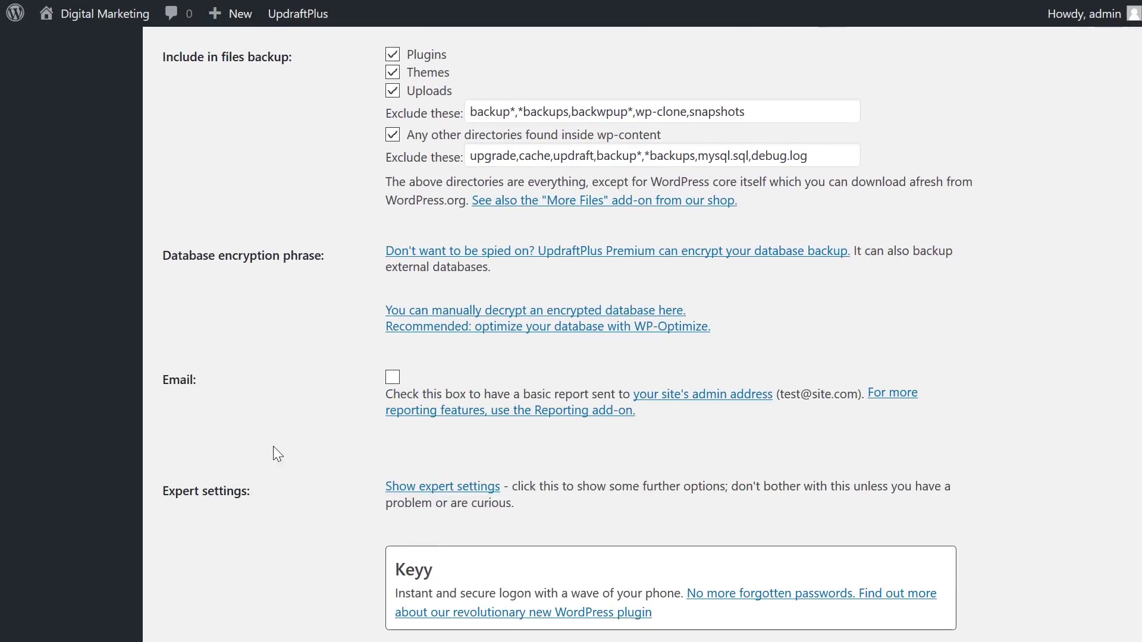
scroll(286, 390, "up", 1)
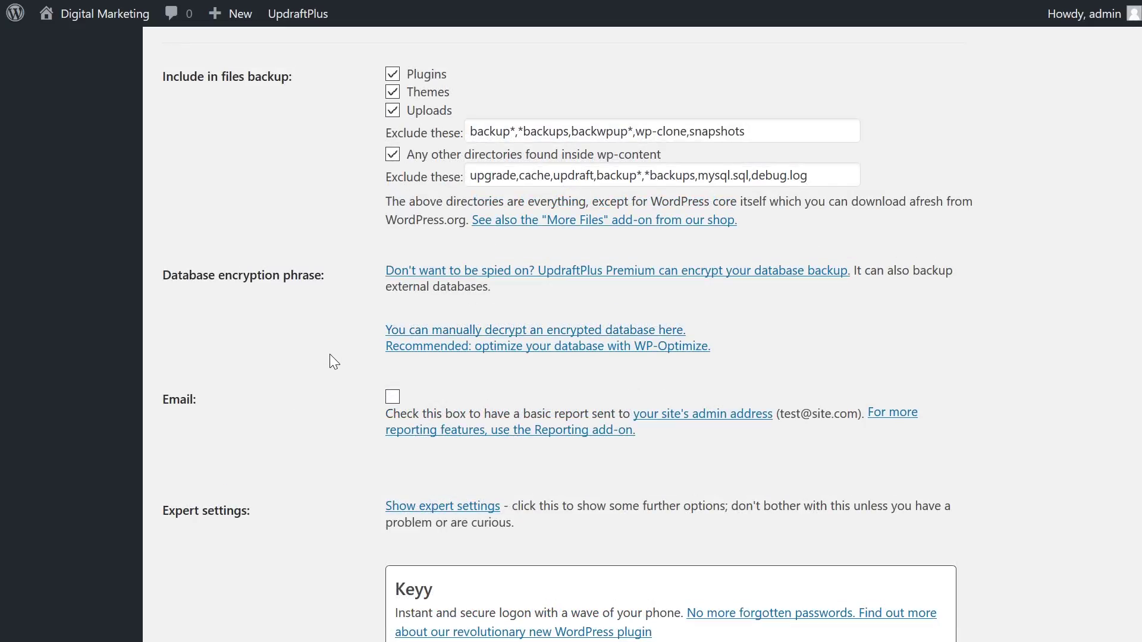
left_click(459, 331)
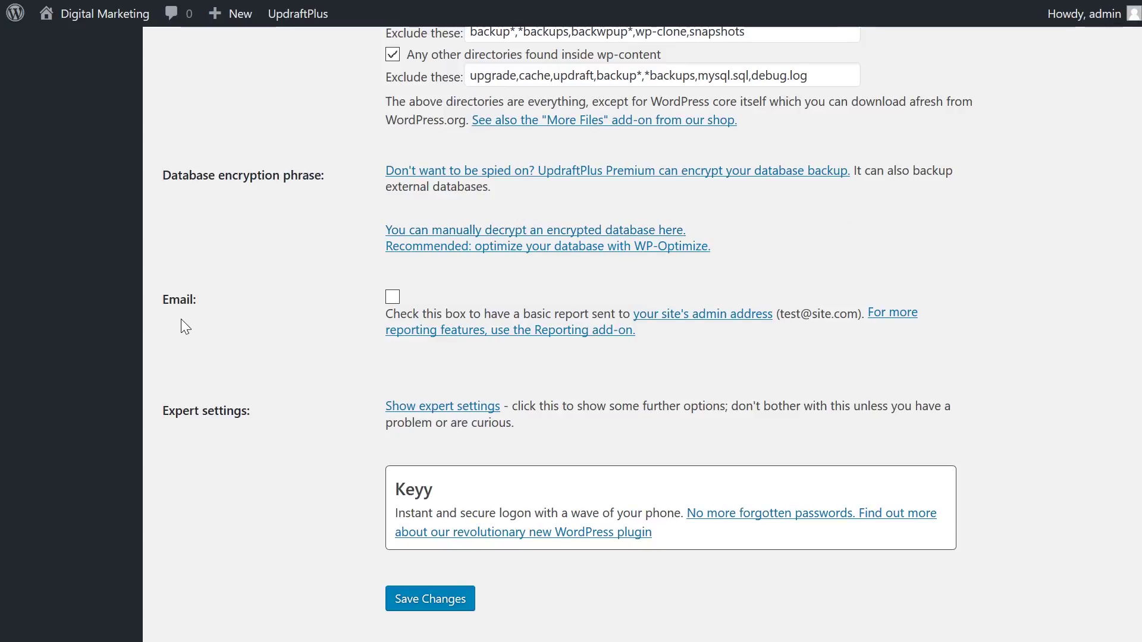
Show the expert settings and review the 'updraft' directory and 400 MB archive splitting.
scroll(191, 379, "down", 2)
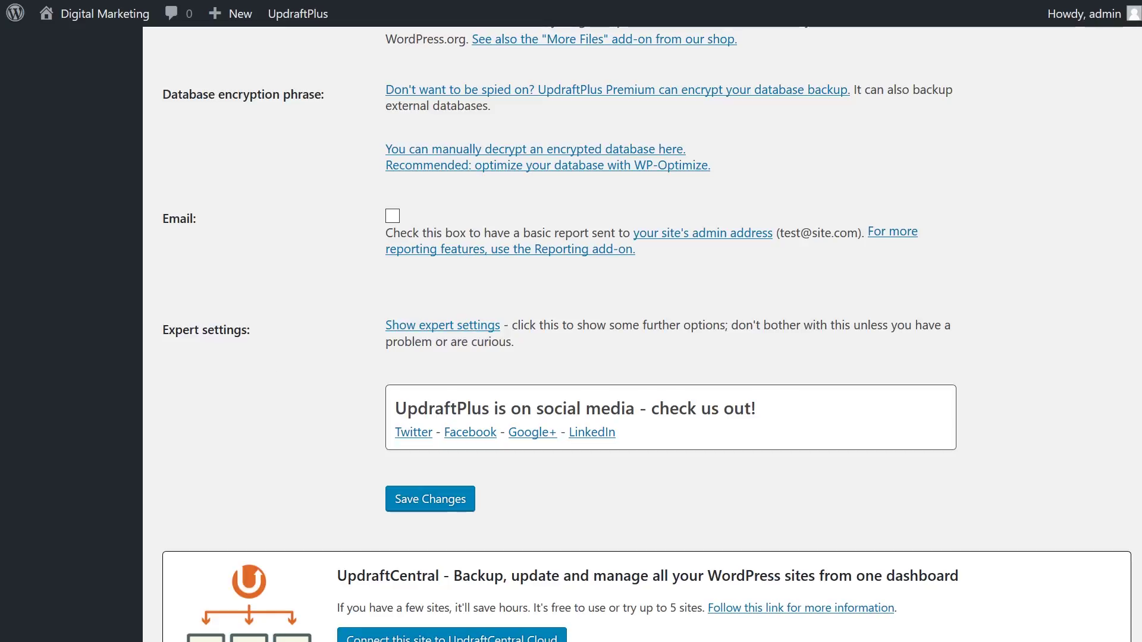
left_click(442, 325)
scroll(248, 372, "down", 2)
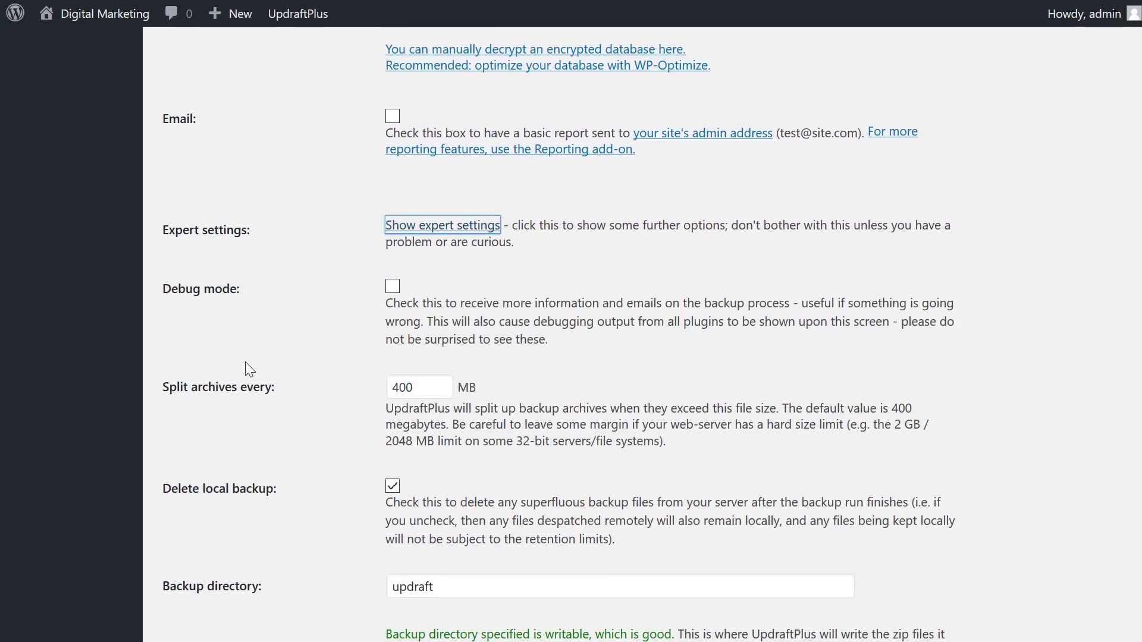
scroll(234, 434, "down", 3)
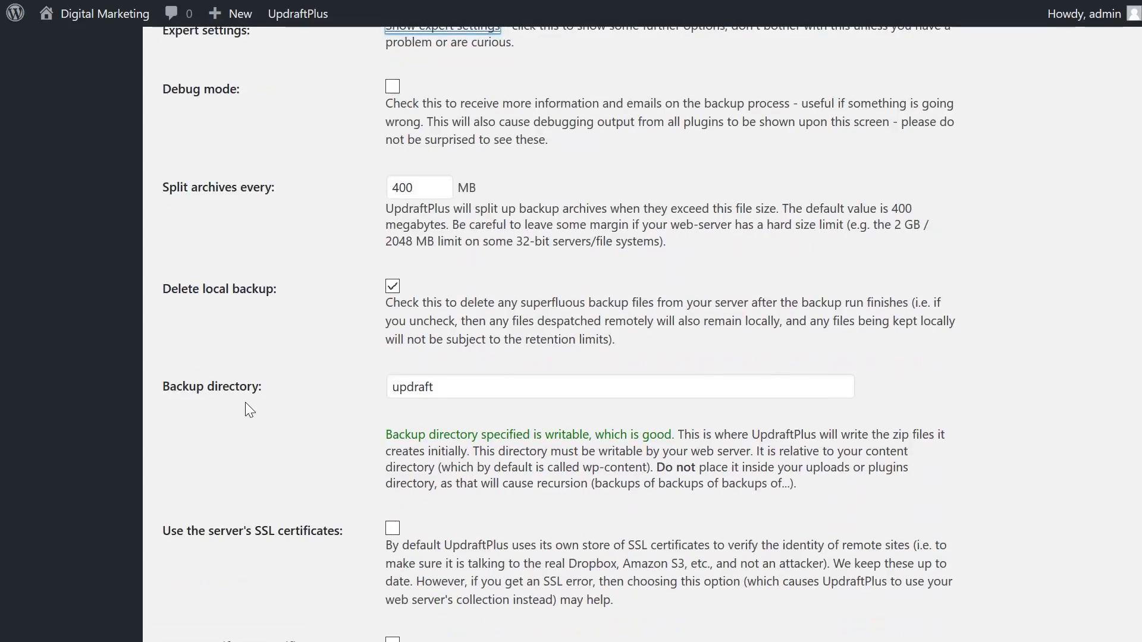
scroll(247, 404, "down", 3)
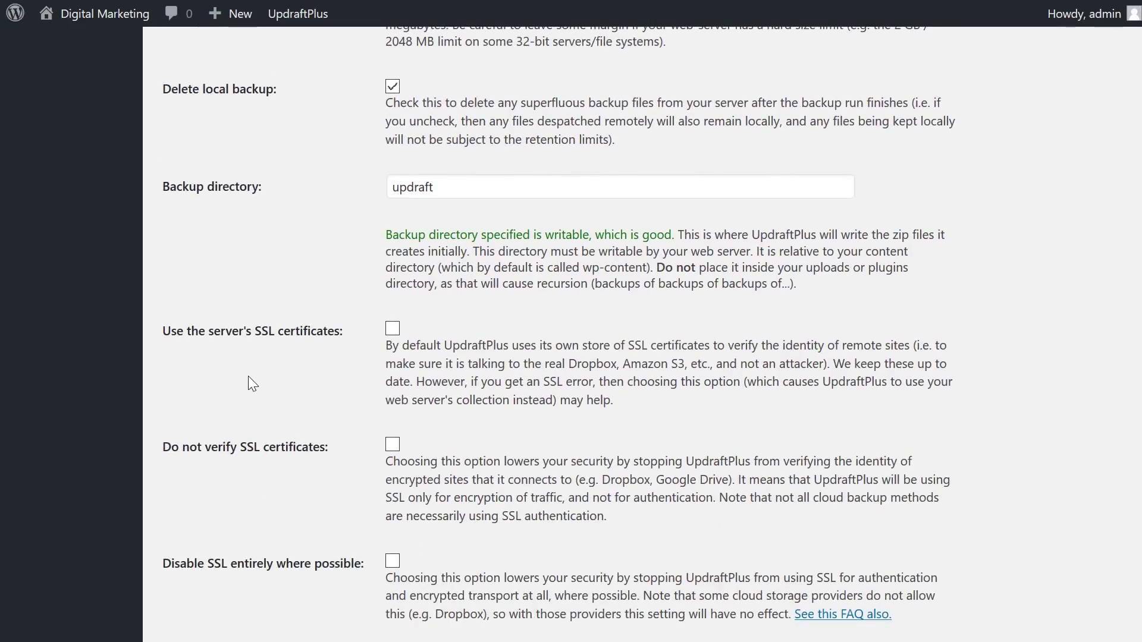
scroll(268, 405, "down", 2)
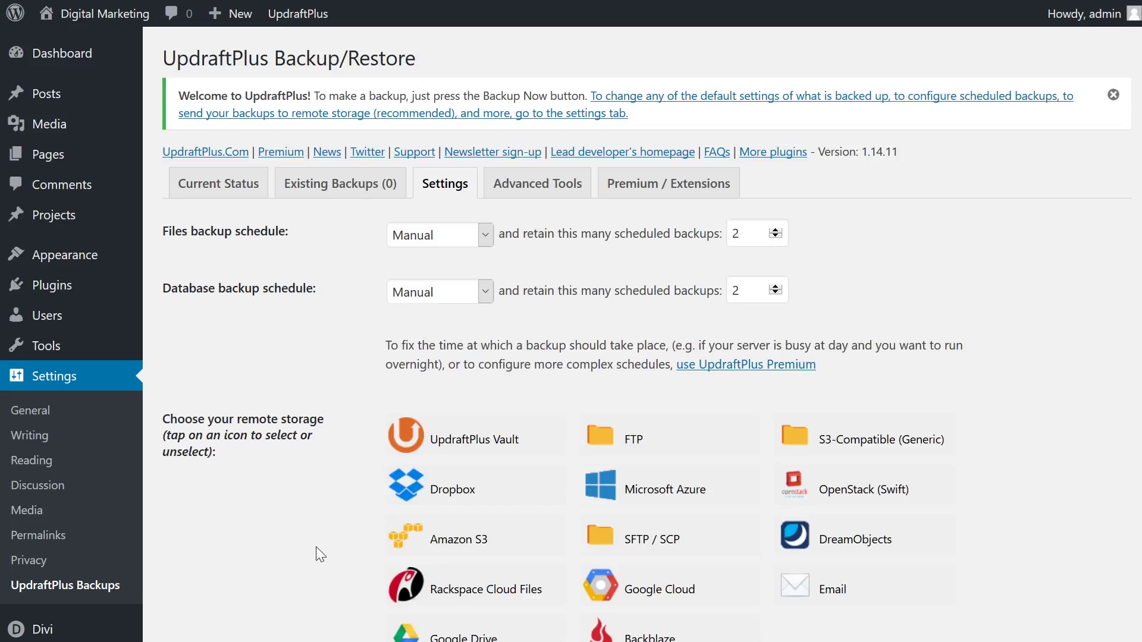
Return to Current Status and bring up the one-time Backup Now dialog.
left_click(215, 193)
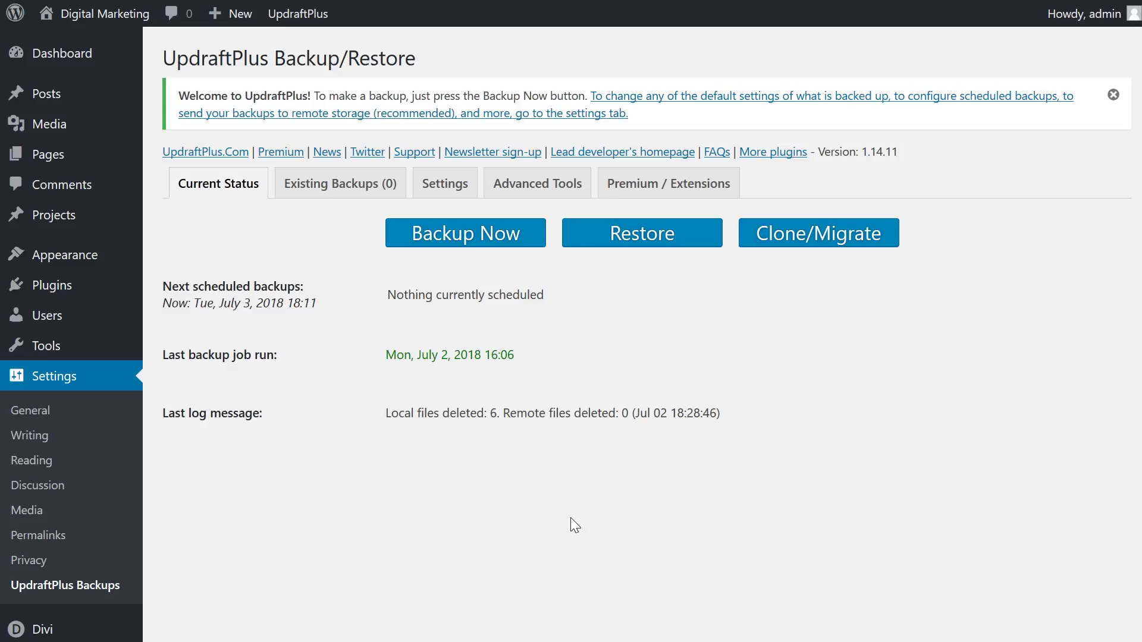
left_click(471, 238)
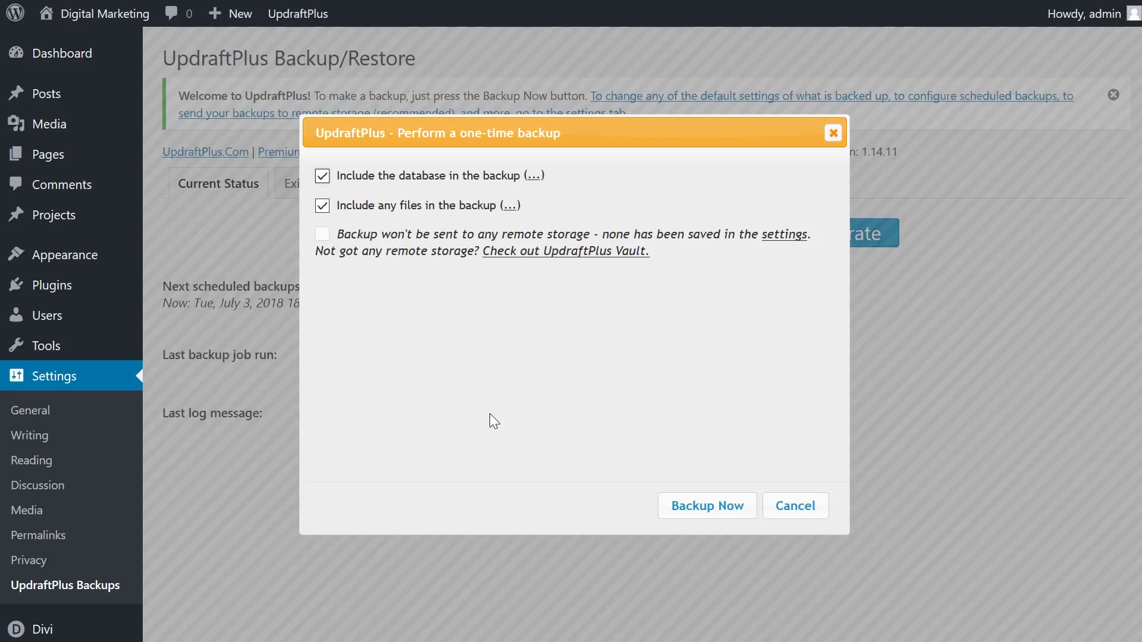
Run the one-time database and files backup and let it complete.
left_click(712, 506)
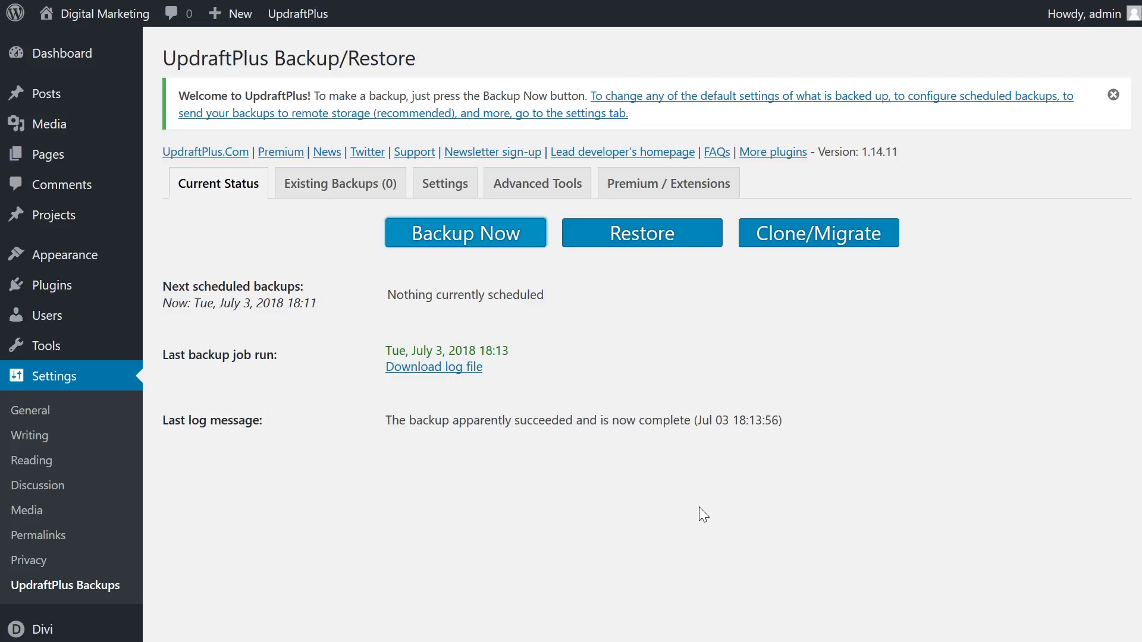
left_click(349, 191)
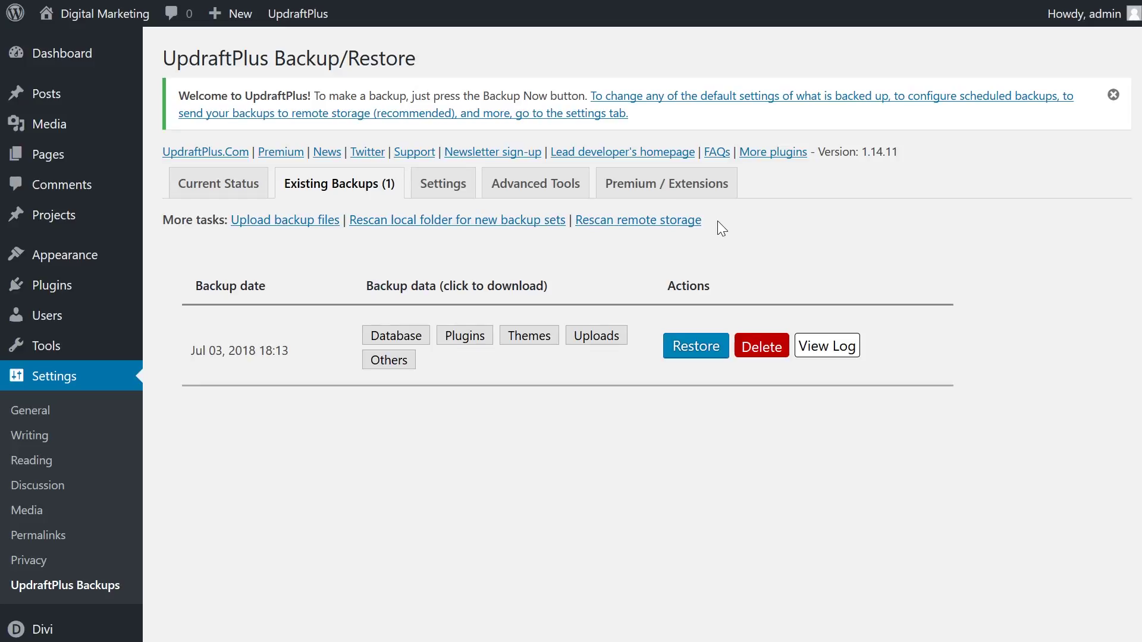
left_click_drag(718, 220, 367, 213)
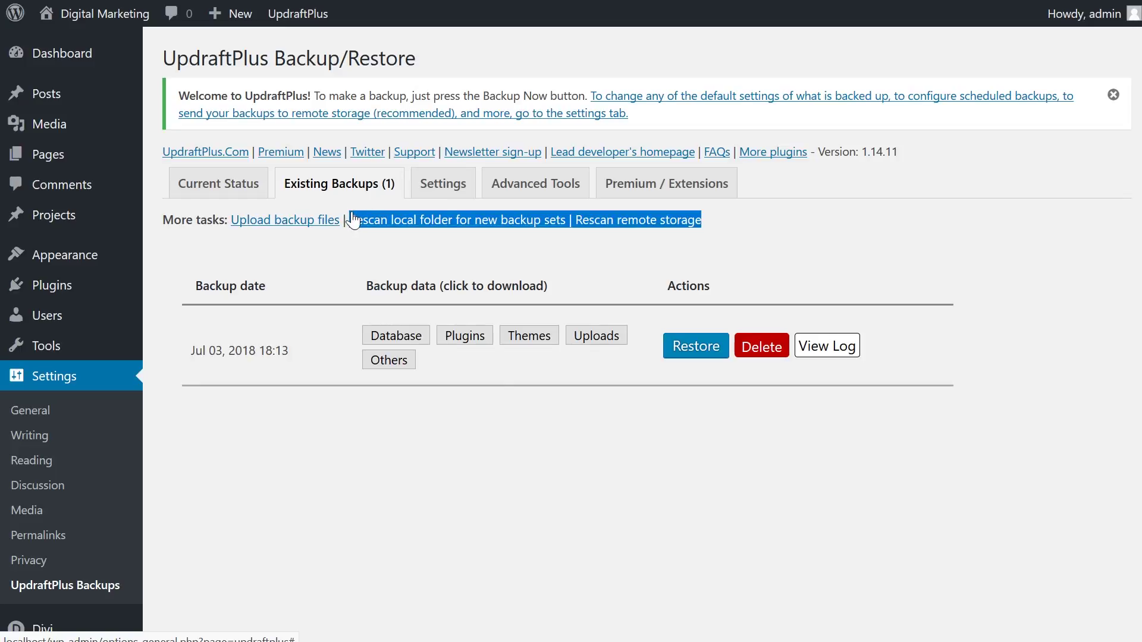
left_click(503, 374)
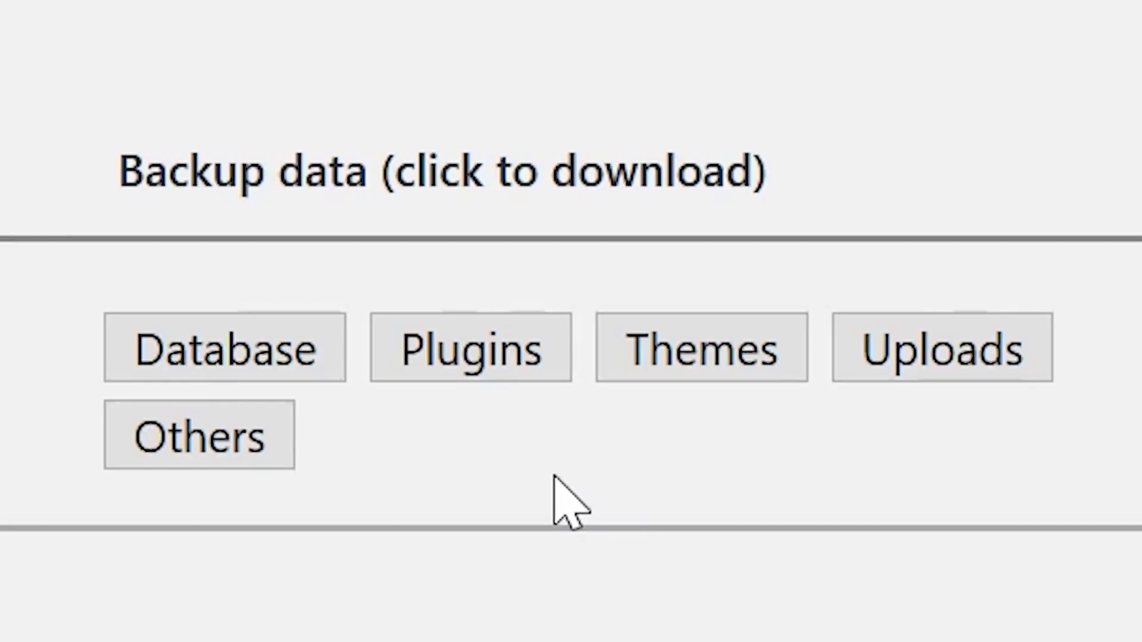
left_click(295, 366)
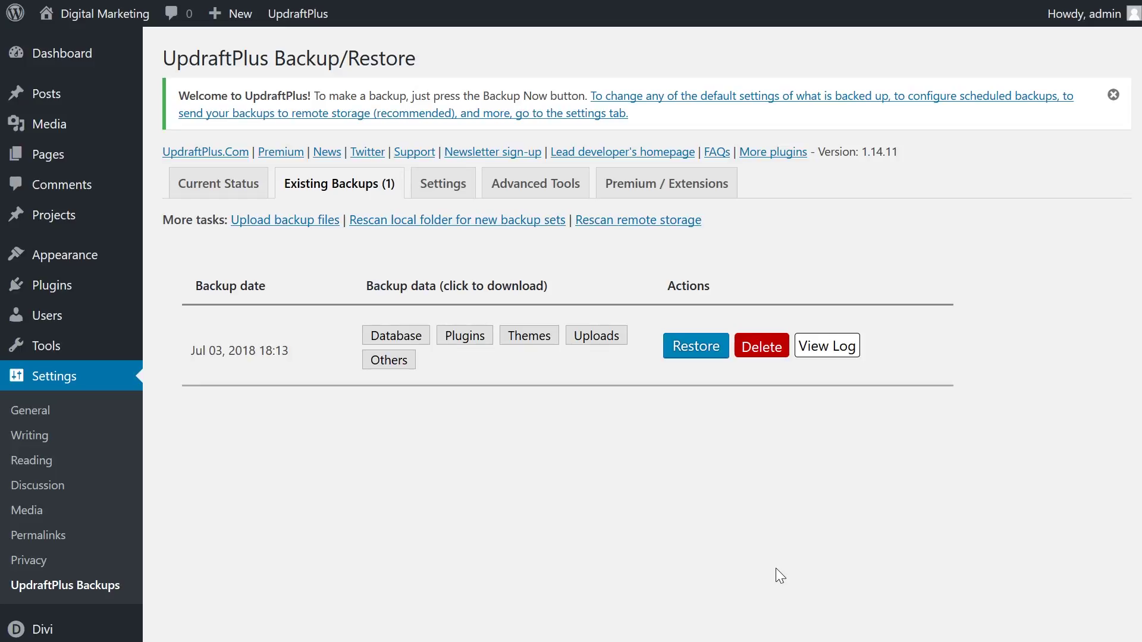
Restore the Plugins component from the Jul 03, 2018 18:13 backup.
left_click(694, 339)
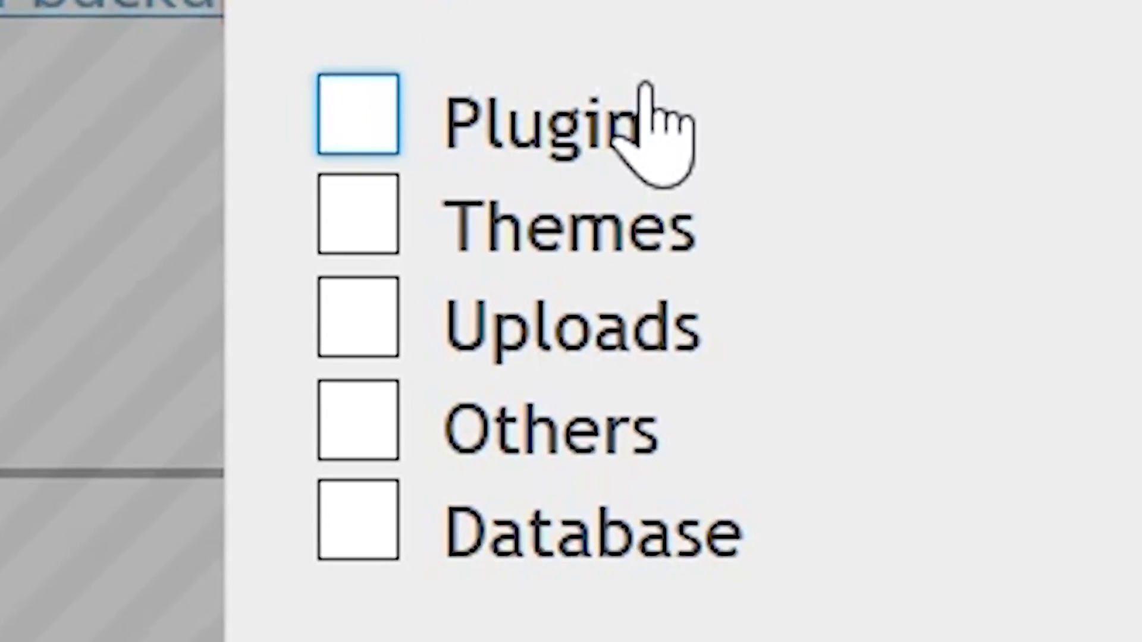
left_click(553, 98)
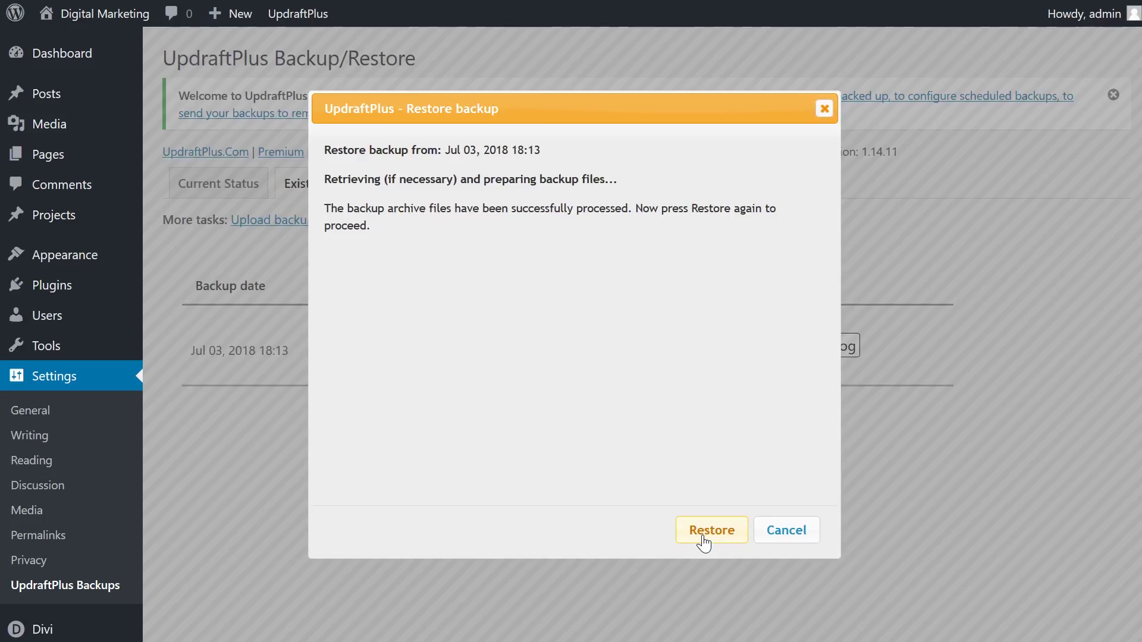
left_click(703, 537)
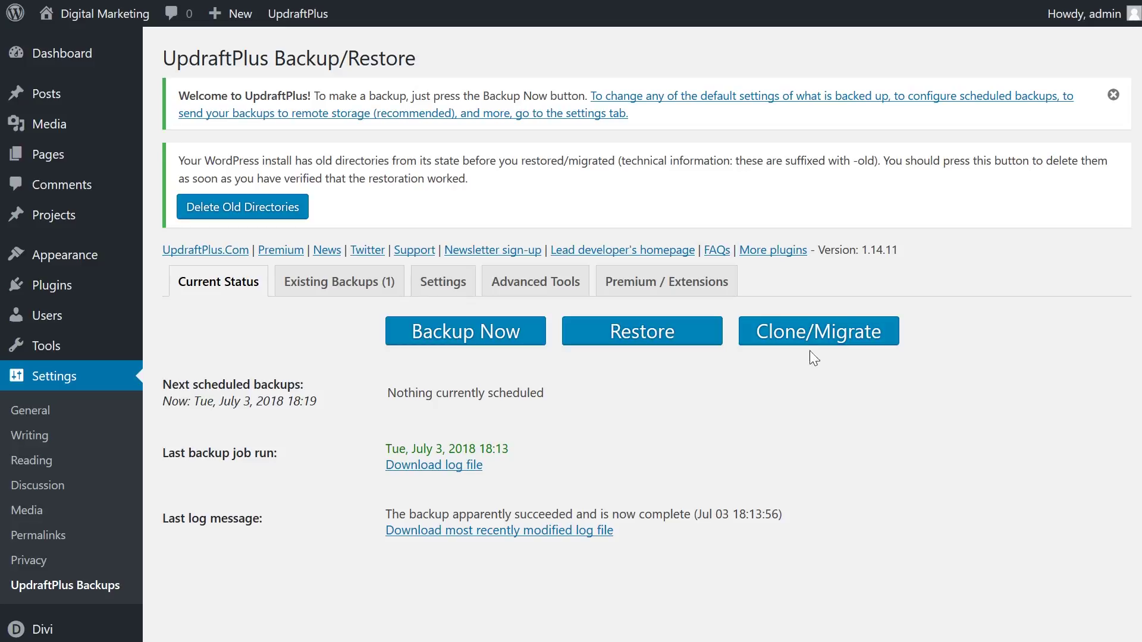
Open the Clone/Migrate site migration dialog.
left_click(812, 333)
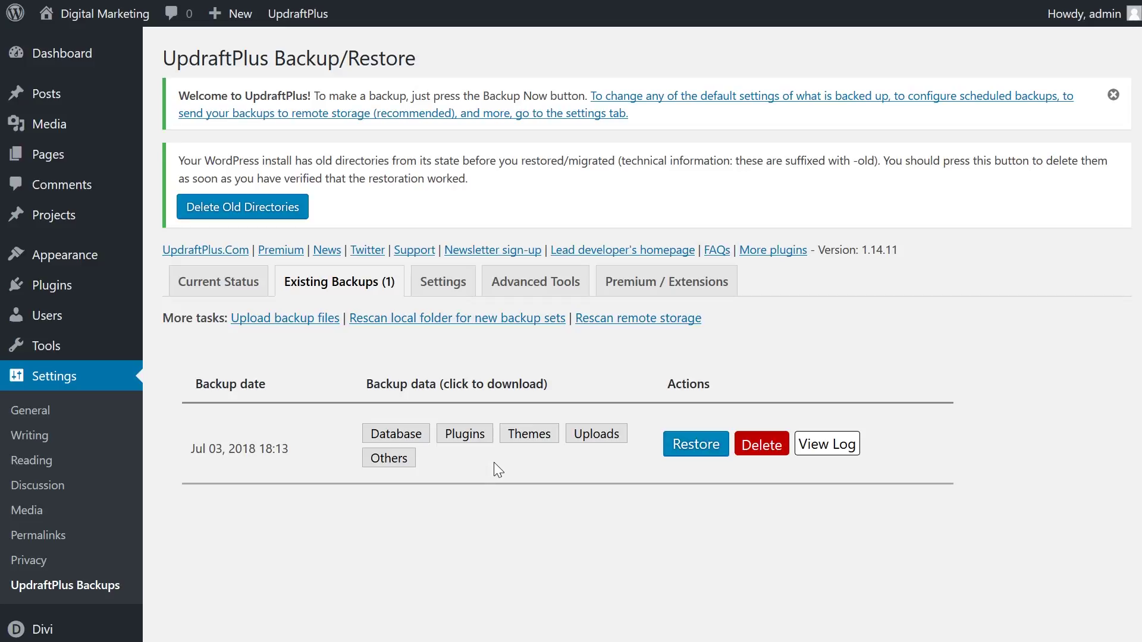
Prepare the Database, Plugins, Uploads, Others and Themes archives of the Jul 03 backup for download.
left_click(395, 434)
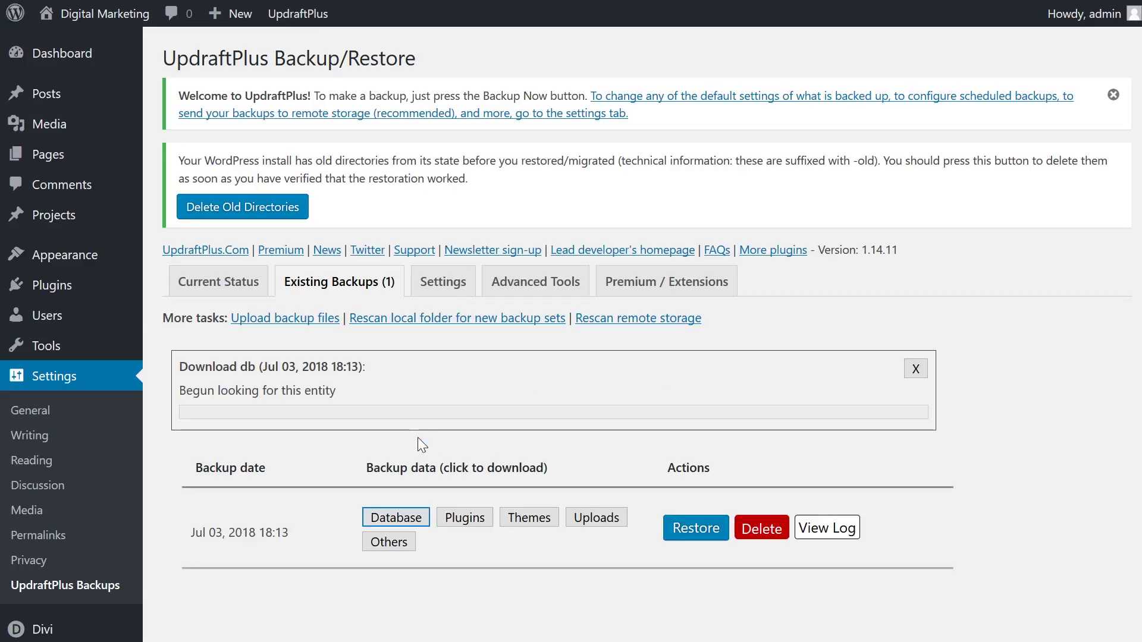
left_click(462, 517)
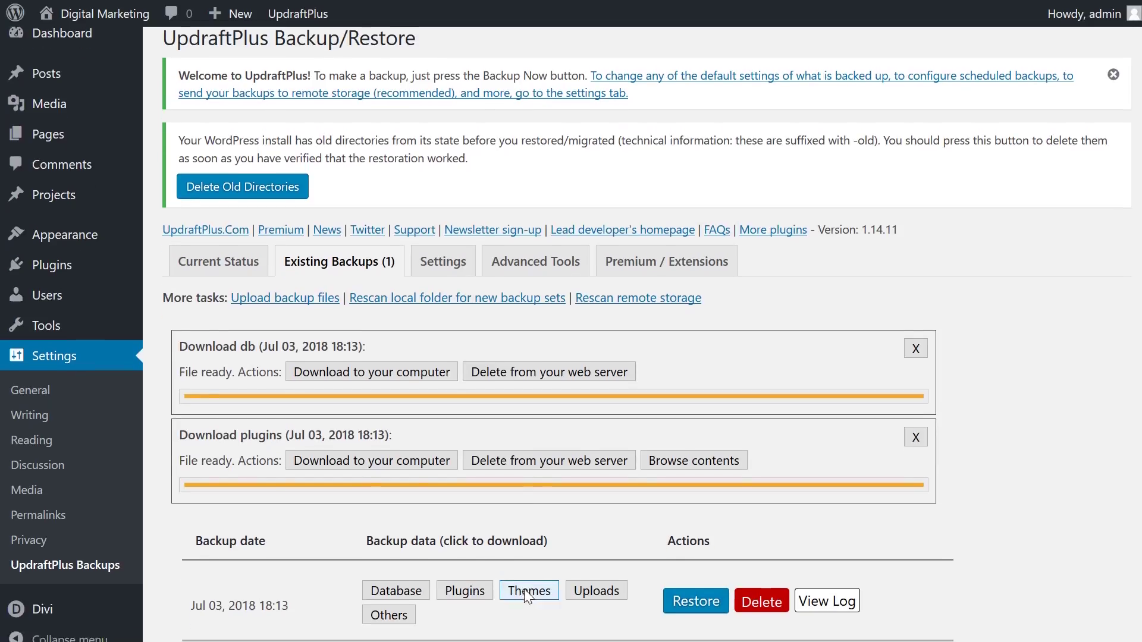
scroll(571, 526, "down", 2)
left_click(604, 530)
left_click(389, 554)
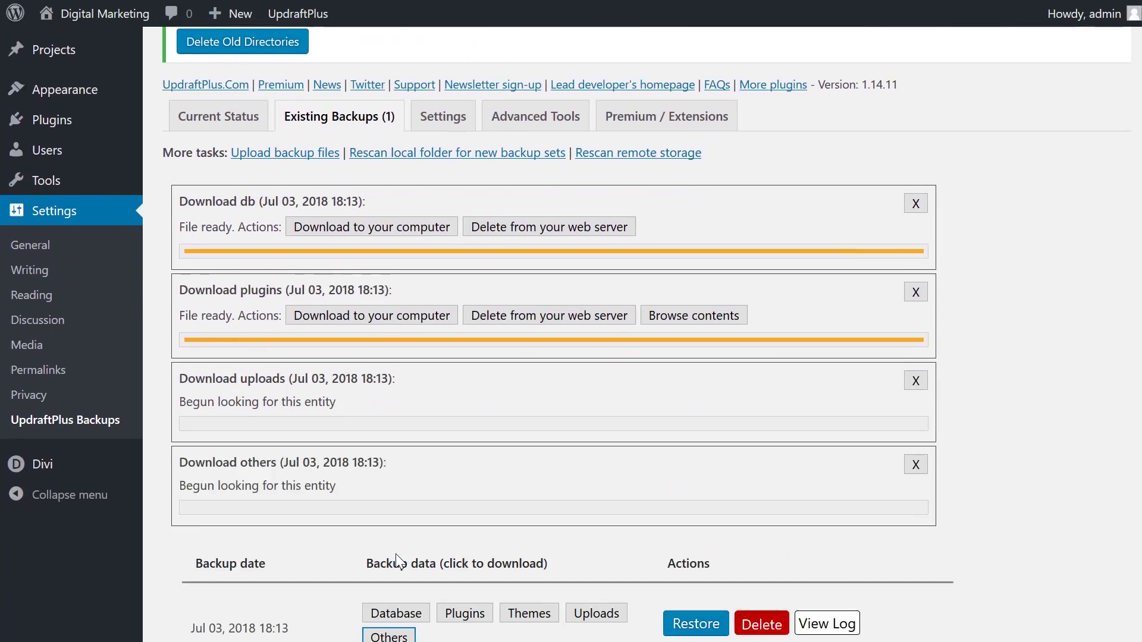
left_click(529, 612)
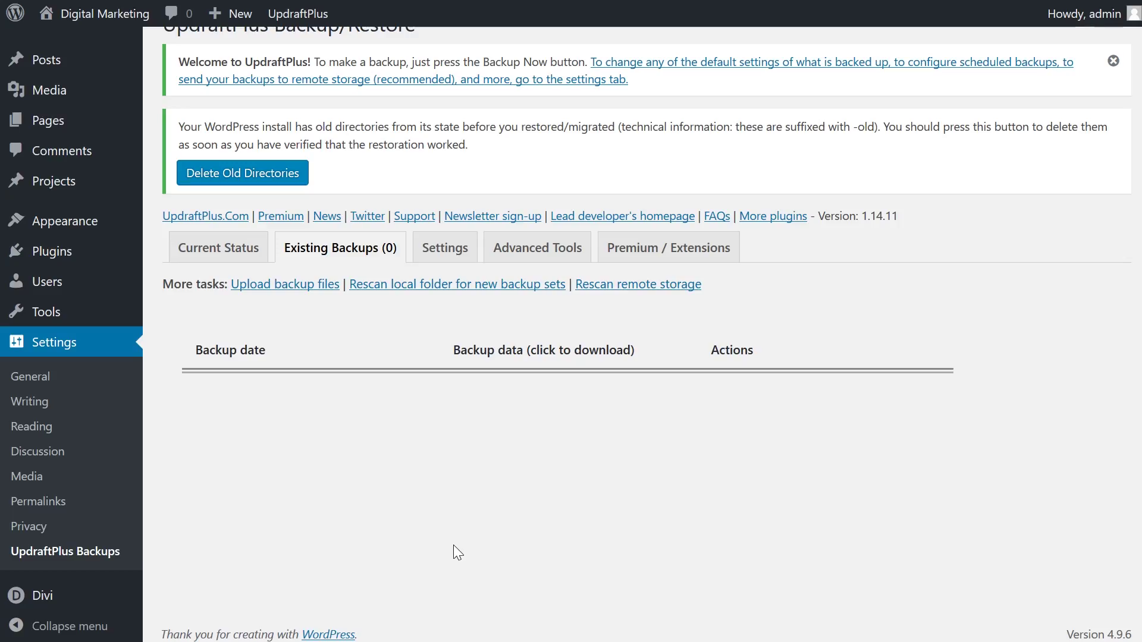
Upload the Jul 02 backup archives through Upload backup files.
left_click(307, 291)
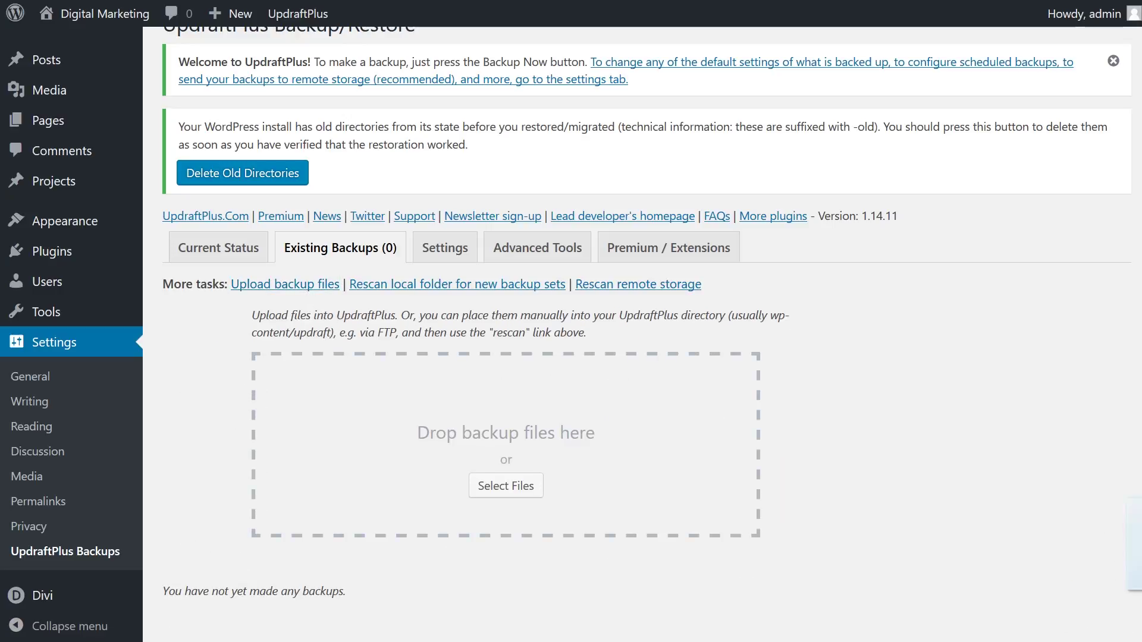
left_click_drag(1136, 580, 540, 436)
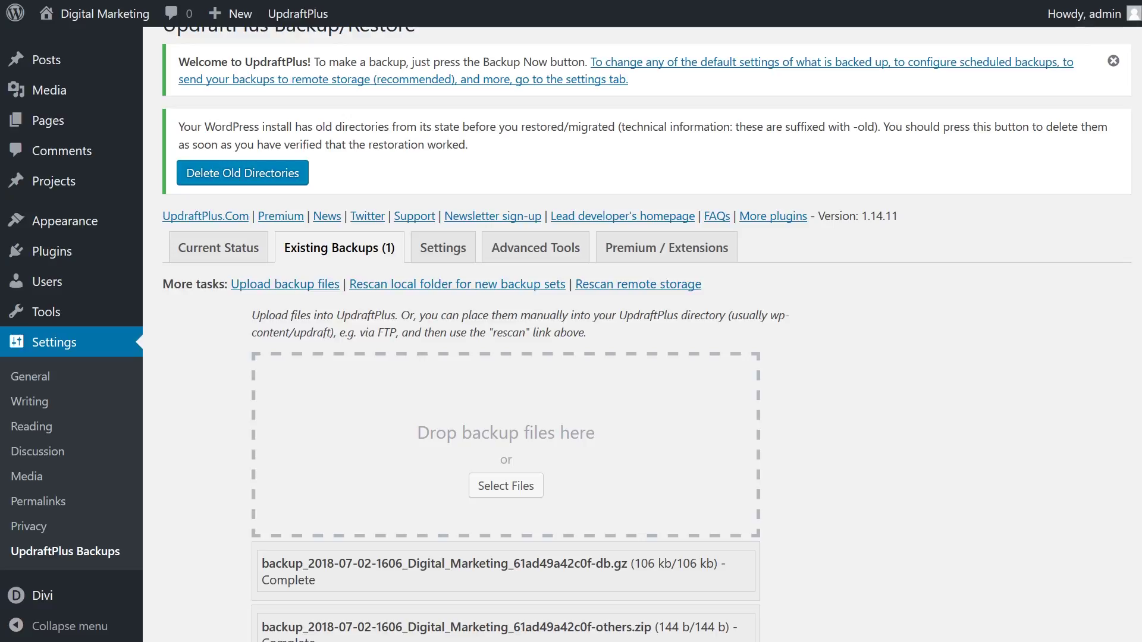
scroll(492, 610, "down", 7)
Restore all five components from the Jul 02 backup, then rescan remote storage.
left_click(696, 540)
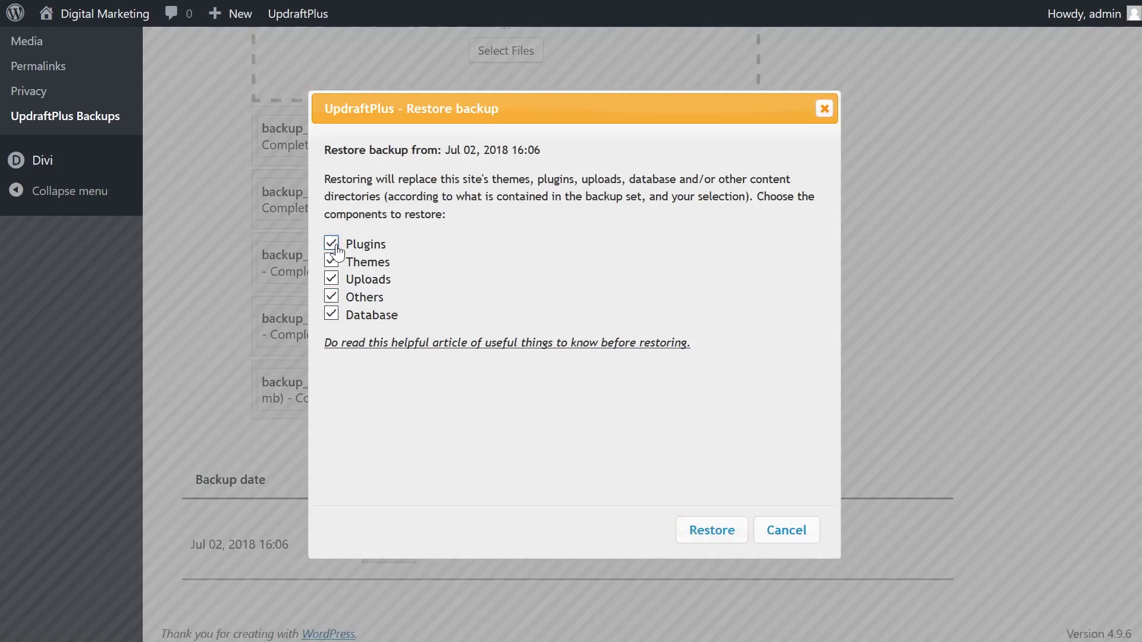
left_click(696, 539)
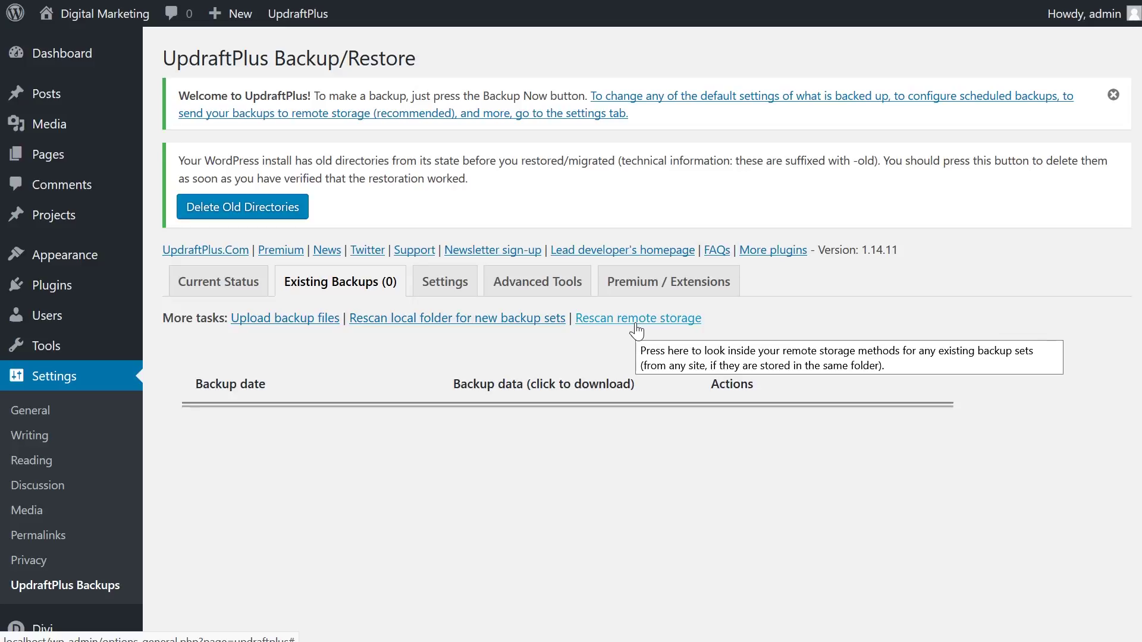
left_click(637, 326)
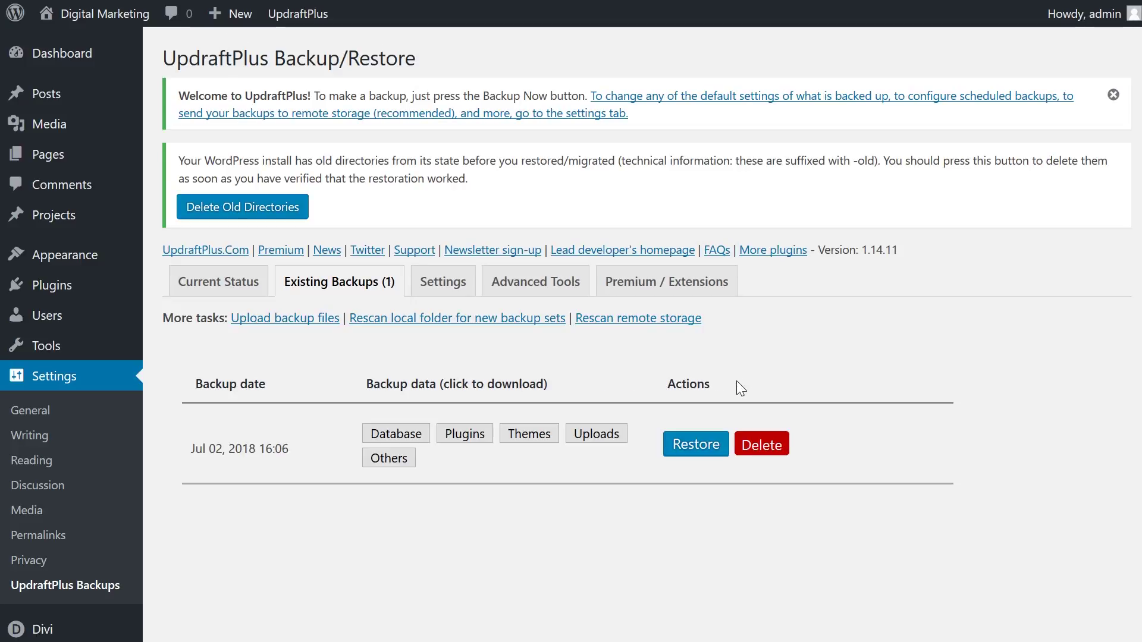
Drag the five backup archives from WinRAR into the wp-content/updraft folder.
left_click(675, 443)
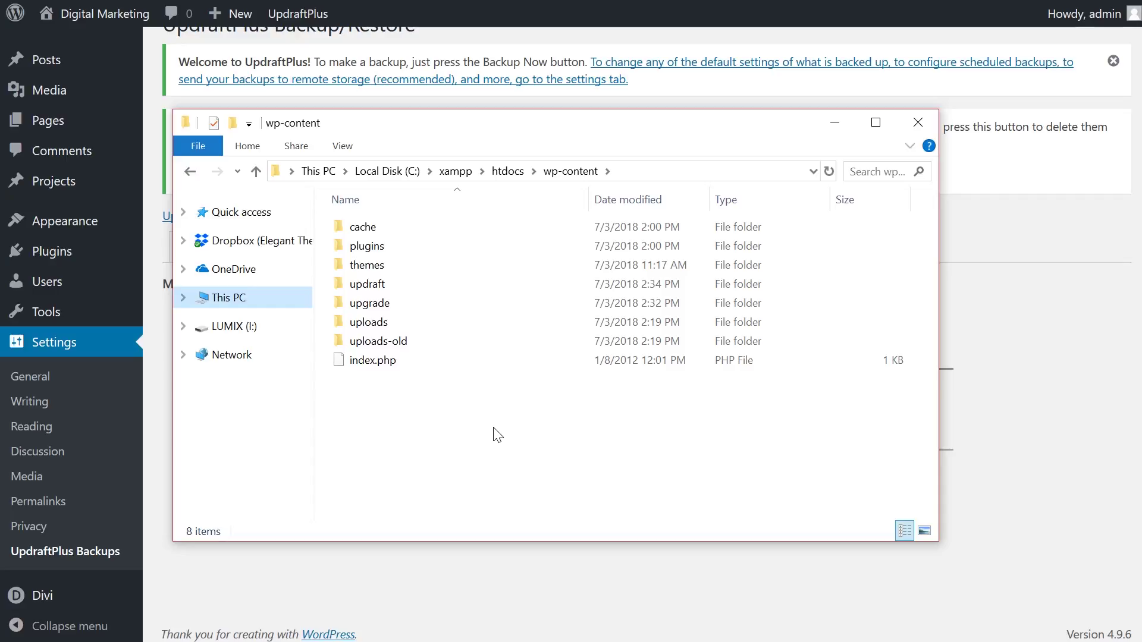
double_click(395, 287)
left_click_drag(907, 538, 601, 479)
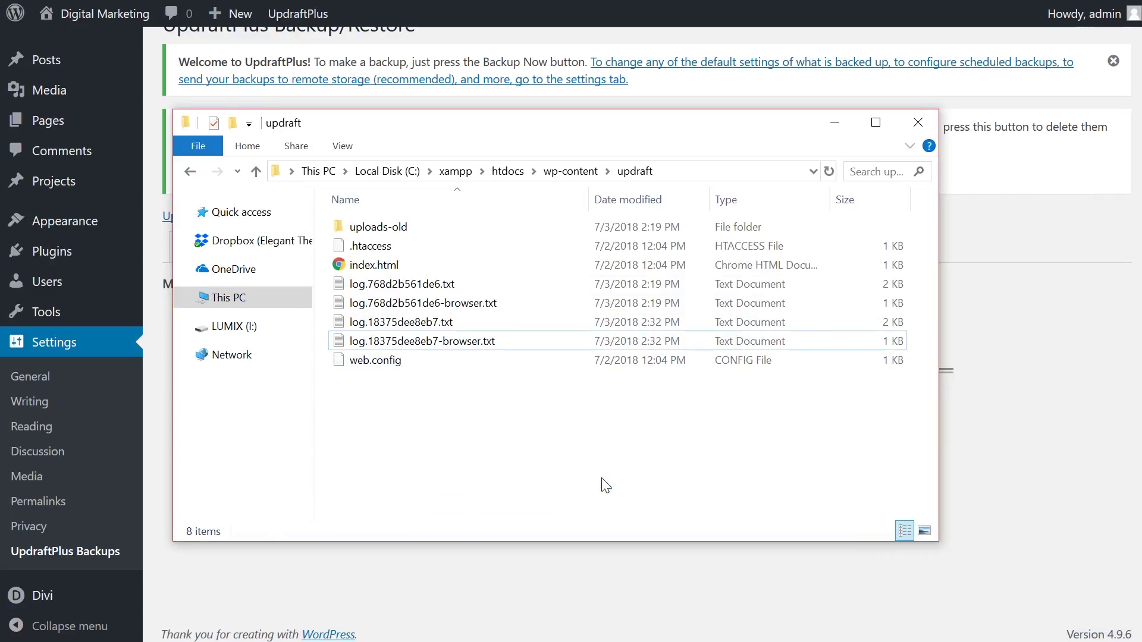
left_click(746, 593)
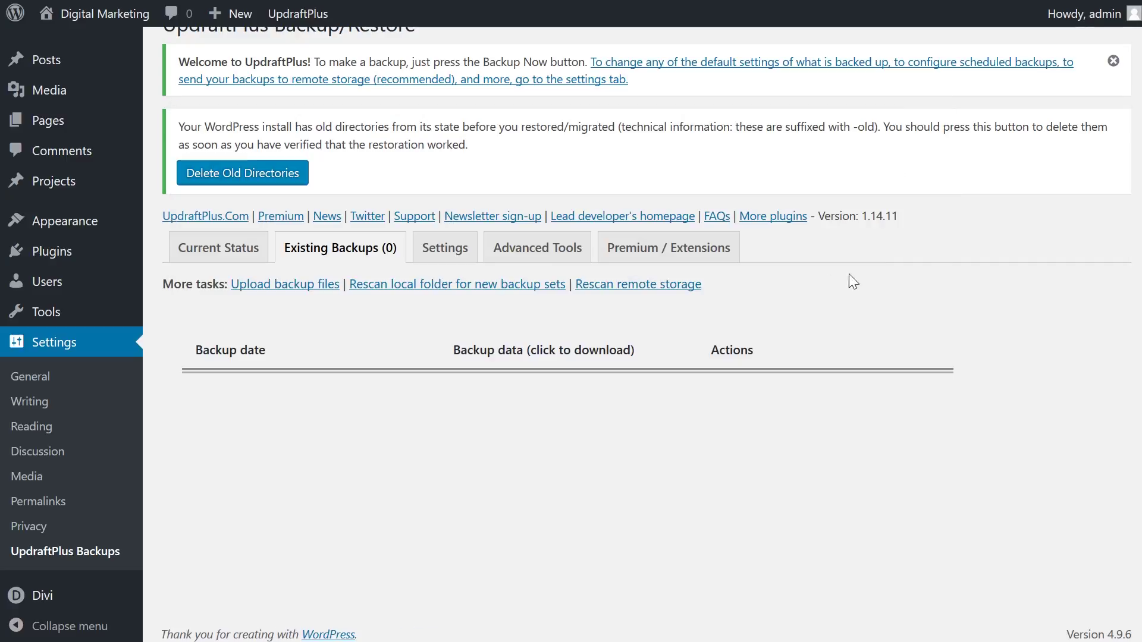
Rescan the local folder to list the Jul 02, 2018 16:06 backup, then open its Restore dialog.
left_click(538, 286)
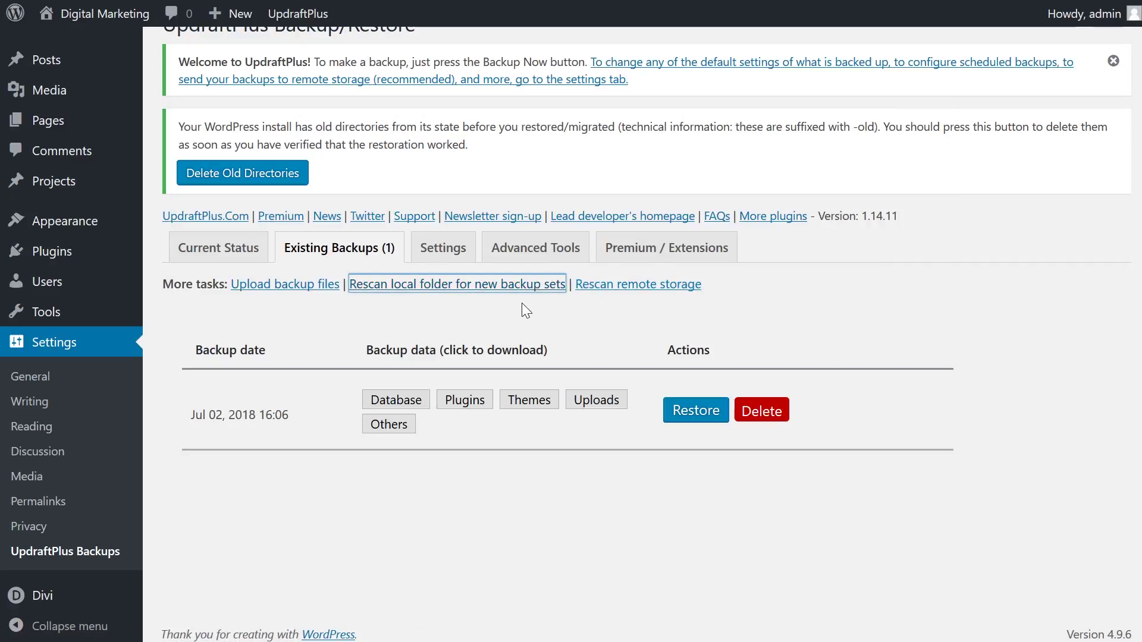
left_click(512, 308)
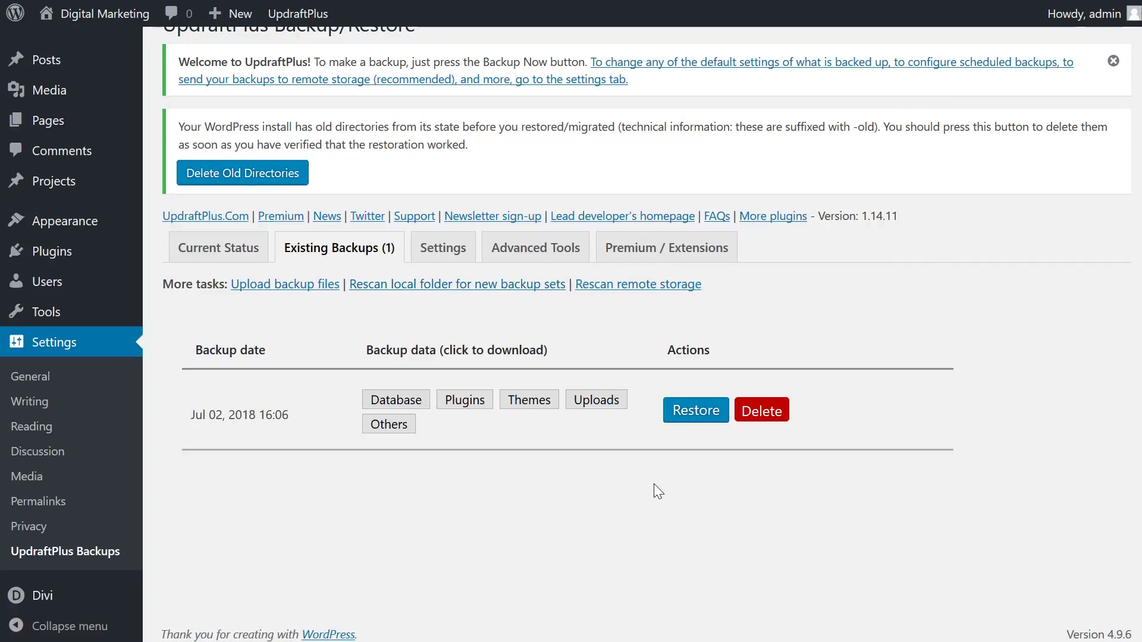
left_click(688, 427)
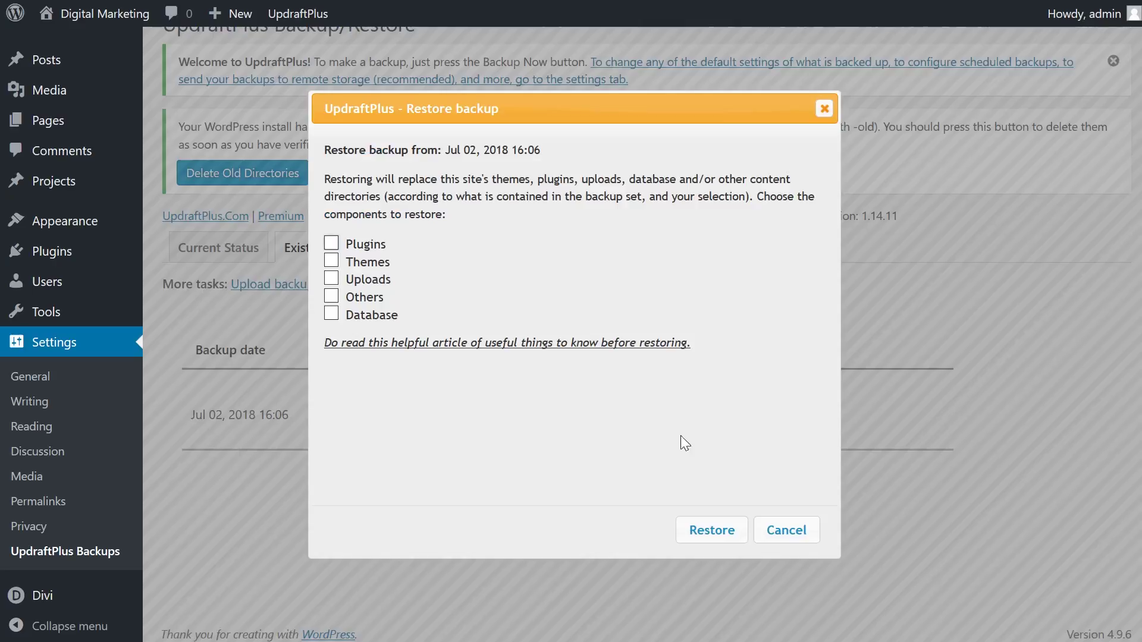